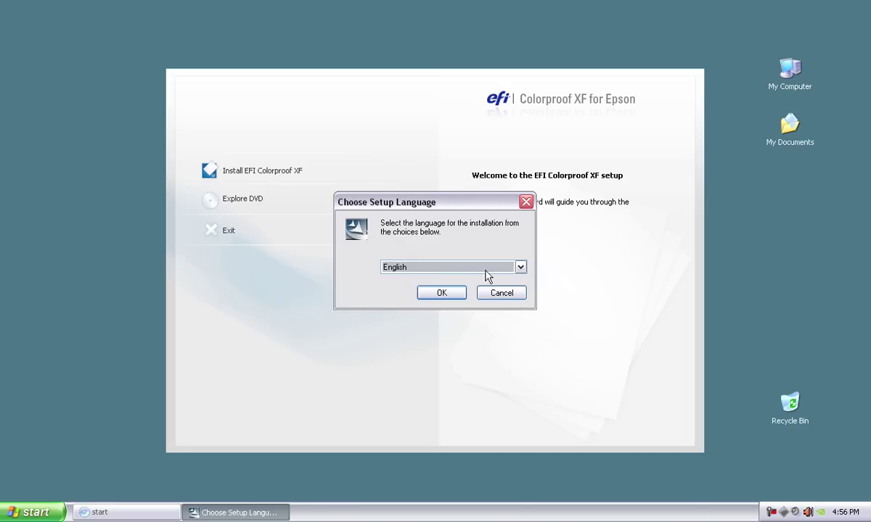
- Confirm English as the setup language to load the InstallShield Wizard
{"action": "left_click", "coordinate": [442, 293]}
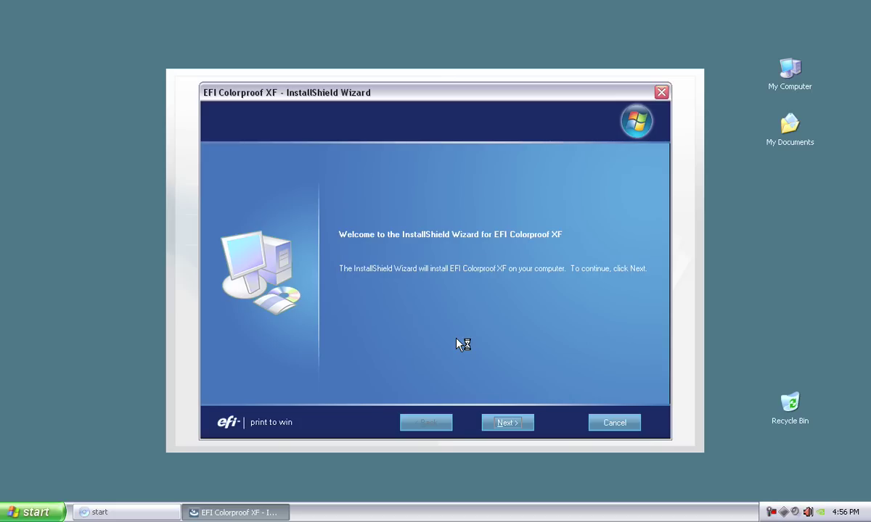
- Move past the welcome page, read through the license text and accept its terms
{"action": "left_click", "coordinate": [509, 424]}
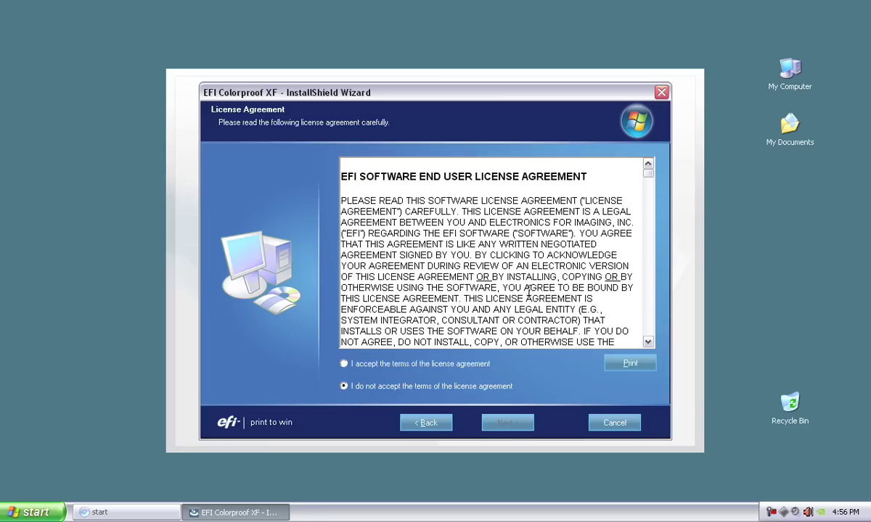
{"action": "left_click_drag", "start_coordinate": [647, 175], "coordinate": [633, 361]}
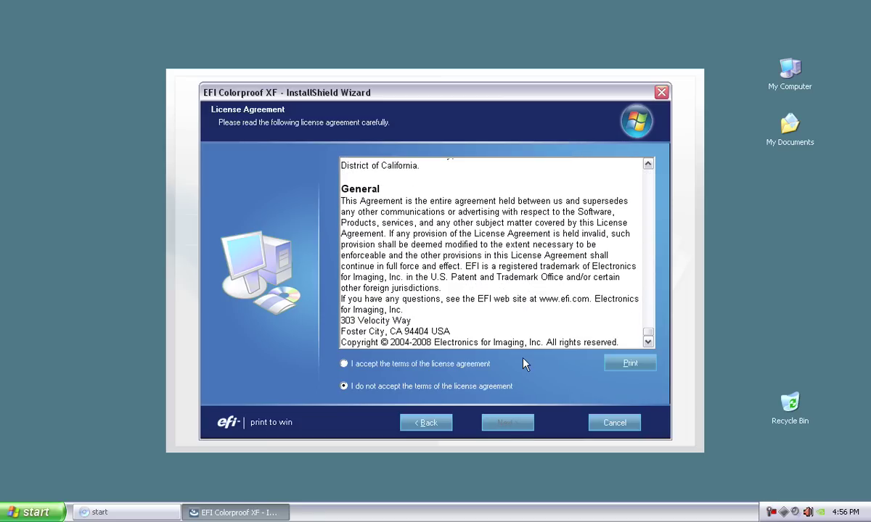
{"action": "left_click", "coordinate": [344, 365]}
- Continue to Choose Destination Location with C:\Program Files\EFI\EFI Colorproof XF proposed
{"action": "left_click", "coordinate": [508, 424]}
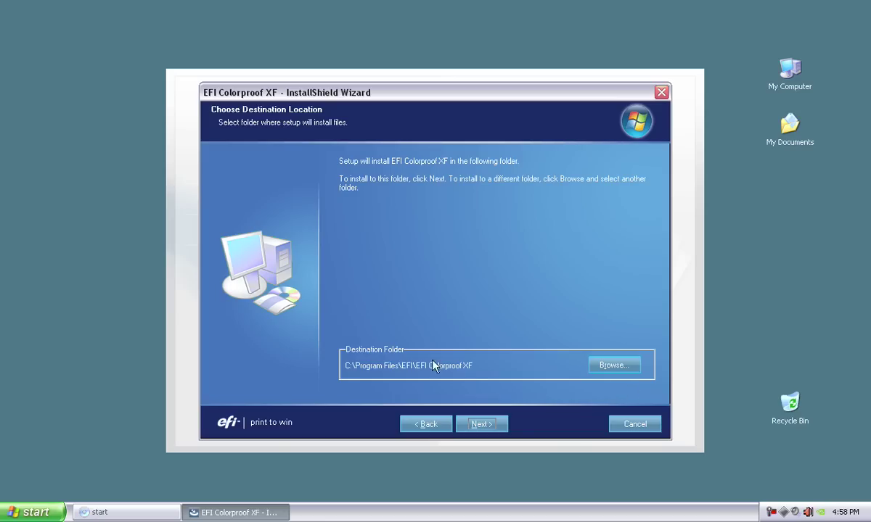
- Keep the default install folder and add JDF Connector to the selected features
{"action": "left_click", "coordinate": [481, 425]}
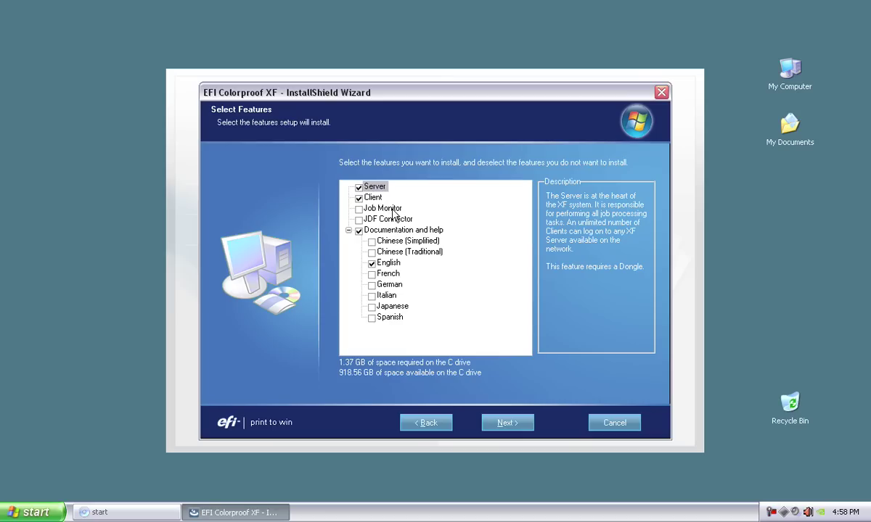
{"action": "left_click", "coordinate": [359, 221]}
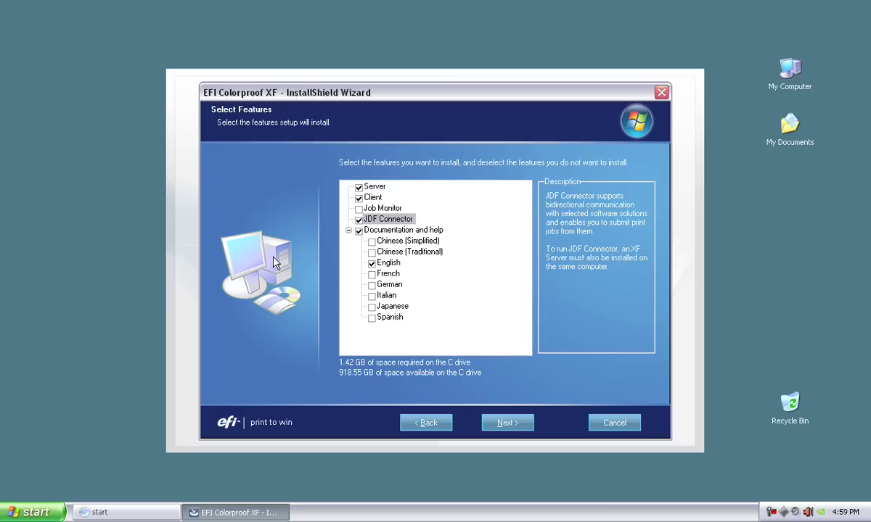
- Proceed with Server, Client, JDF Connector and English help to Dongle initialization
{"action": "left_click", "coordinate": [506, 424]}
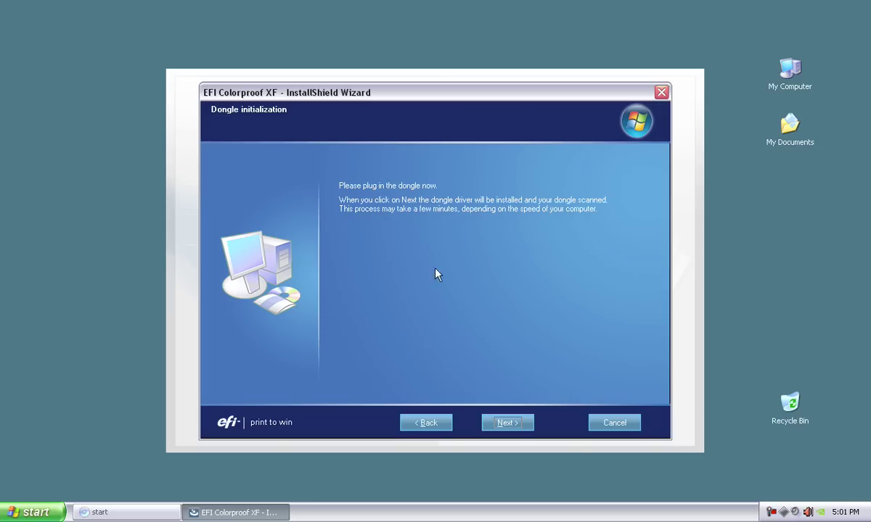
- Install the dongle driver, scan the plugged-in dongle and start the installation
{"action": "left_click", "coordinate": [510, 425]}
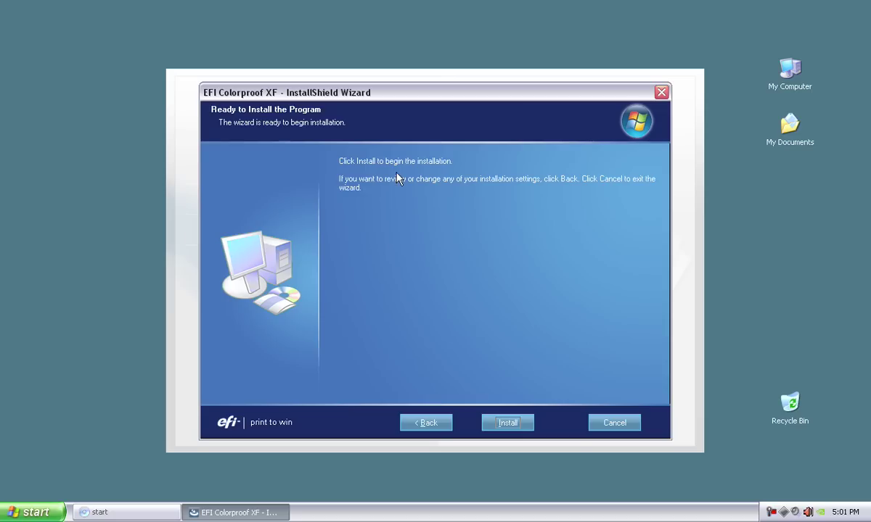
{"action": "left_click", "coordinate": [508, 424]}
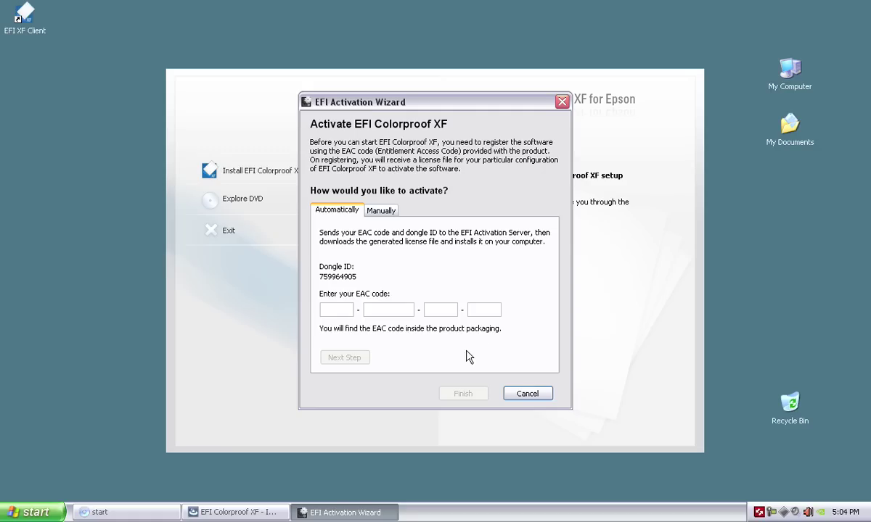
- Enter the product's EAC activation code into the four fields and submit it
{"action": "left_click", "coordinate": [338, 309]}
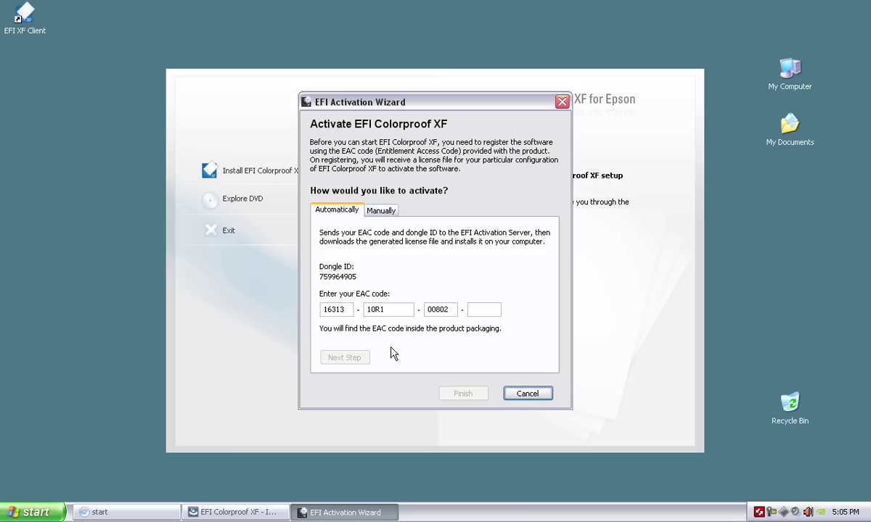
{"action": "left_click", "coordinate": [497, 310]}
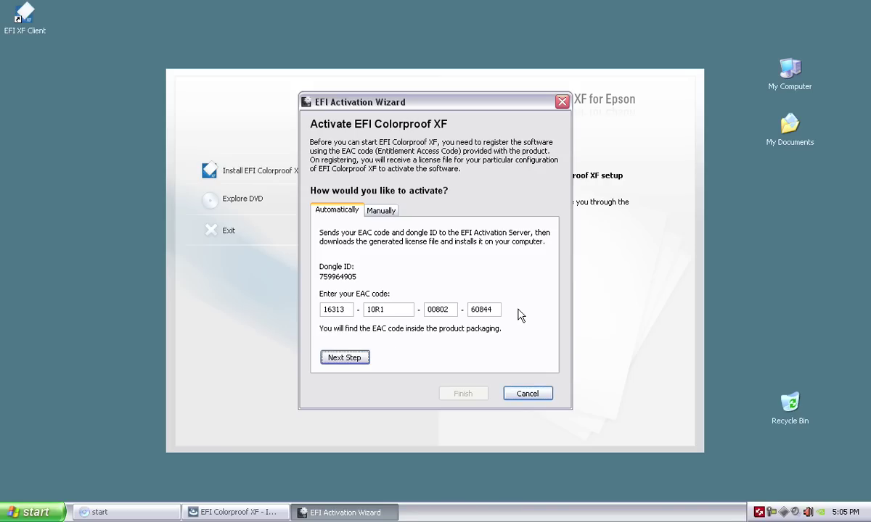
{"action": "left_click", "coordinate": [357, 360]}
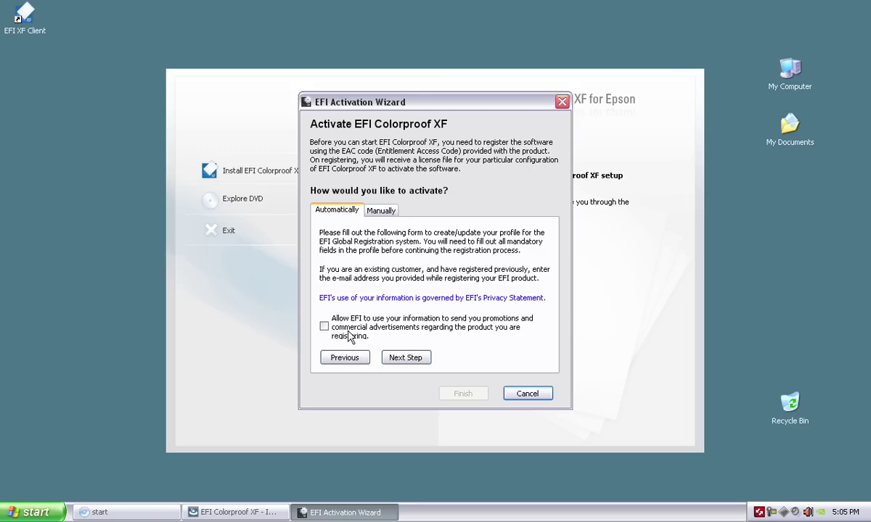
- Enter the registration e-mail, retrieve the matching details, and install the license from the server
{"action": "left_click", "coordinate": [400, 361]}
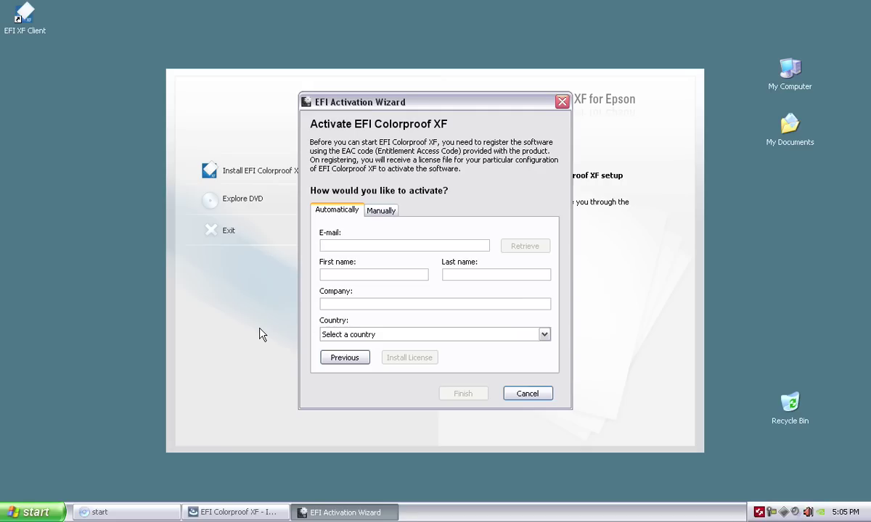
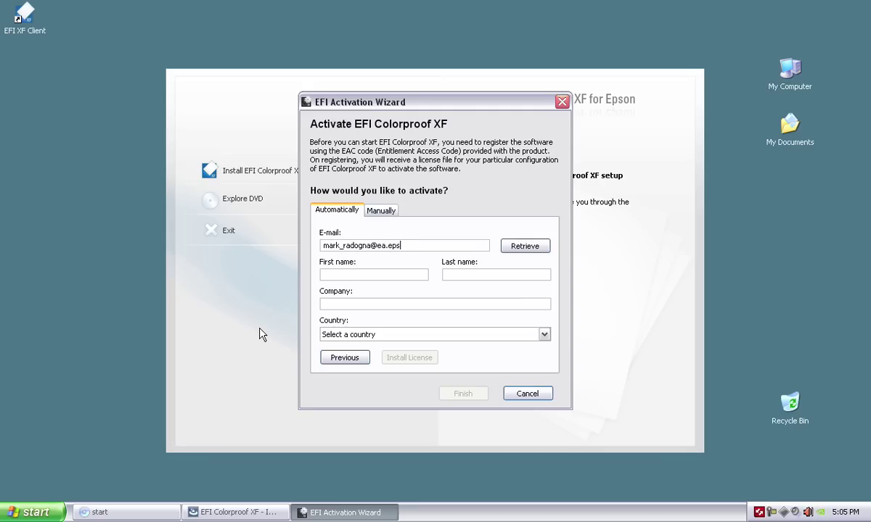
{"action": "left_click", "coordinate": [518, 249]}
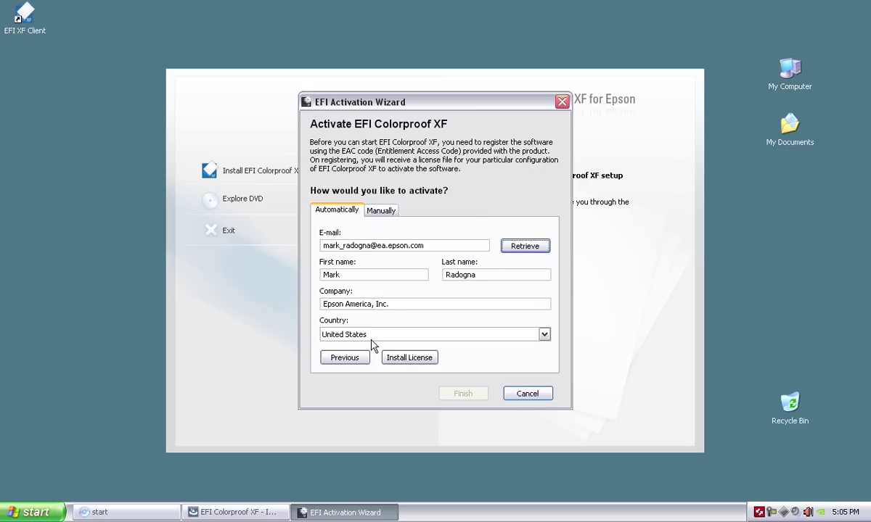
{"action": "left_click", "coordinate": [415, 361]}
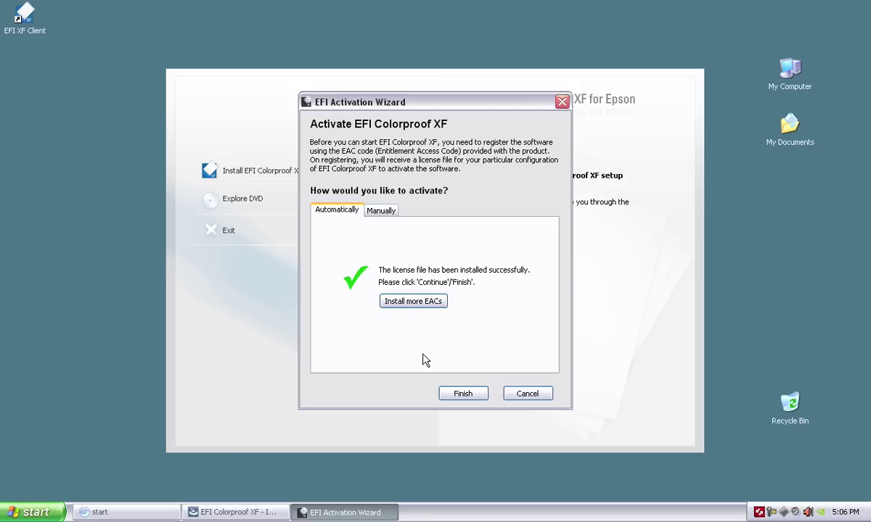
- Finish activation after the license file installs successfully, closing the Activation Wizard
{"action": "left_click", "coordinate": [449, 394]}
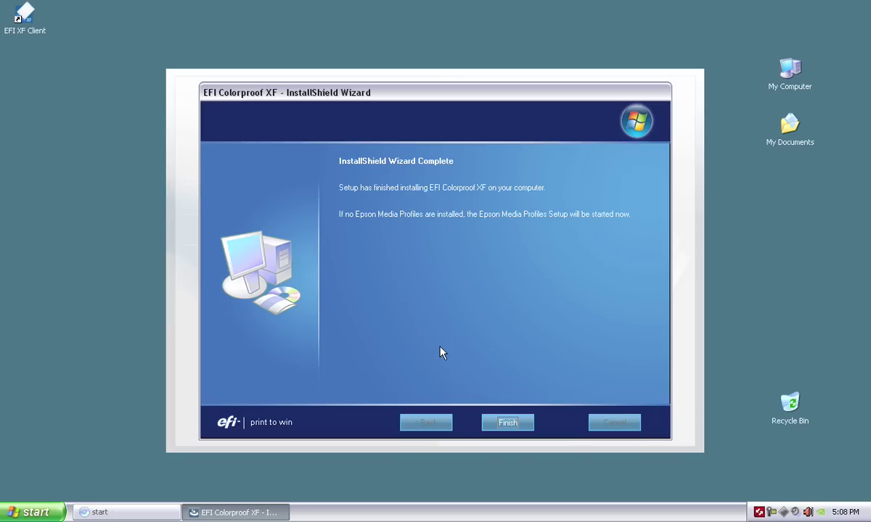
- Close the completed EFI Colorproof XF setup, handing over to Epson Media Profiles Setup
{"action": "left_click", "coordinate": [502, 423]}
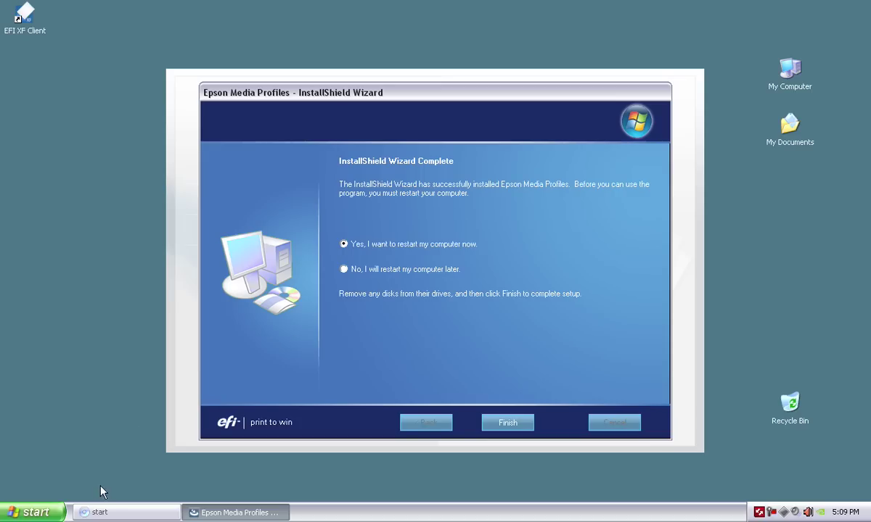
- Finish the Epson Media Profiles setup and restart the computer
{"action": "left_click", "coordinate": [508, 424]}
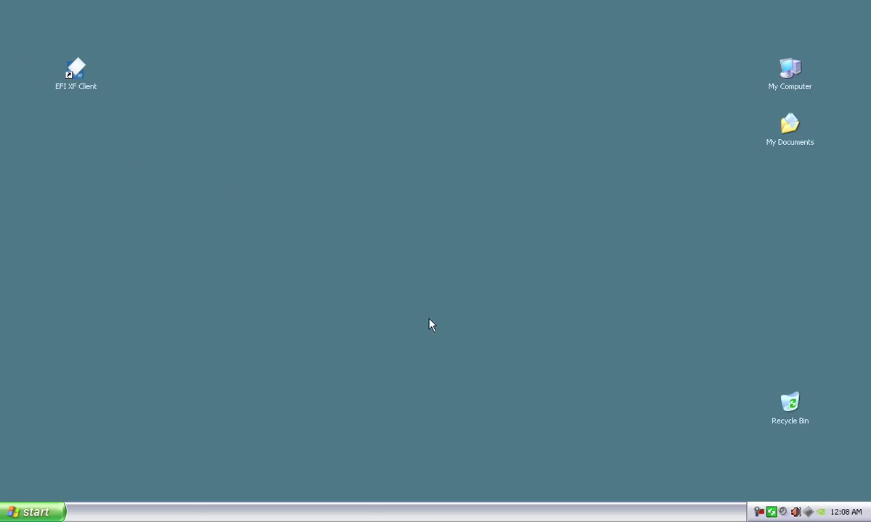
{"action": "right_click", "coordinate": [770, 511]}
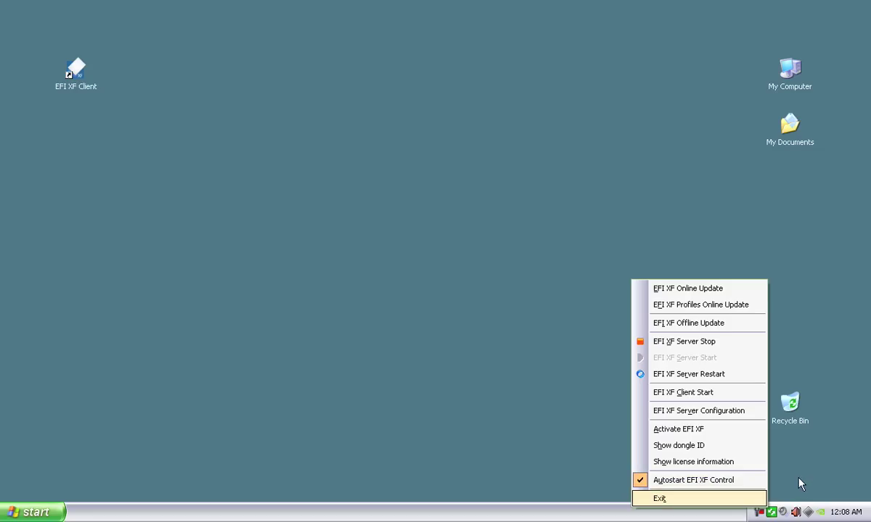
{"action": "left_click", "coordinate": [782, 514]}
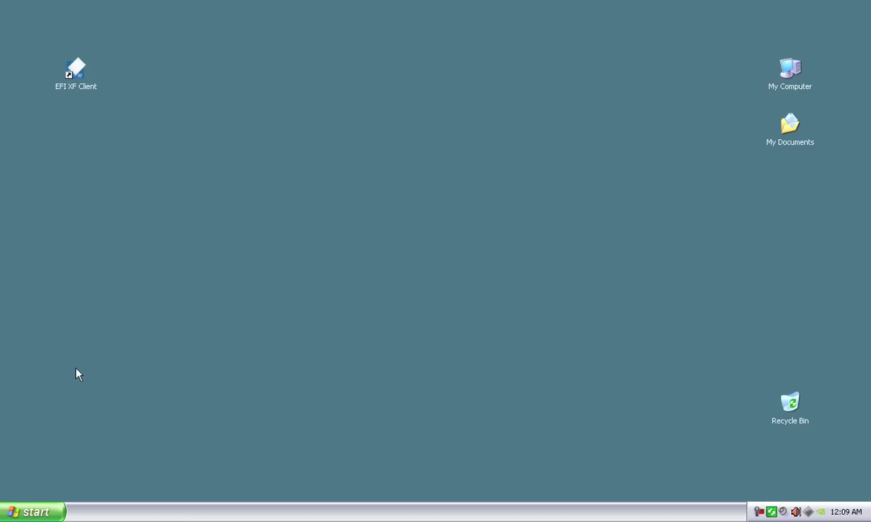
- Reveal the Start > All Programs > EFI > Colorproof XF > Links profile folder shortcuts
{"action": "left_click", "coordinate": [37, 512]}
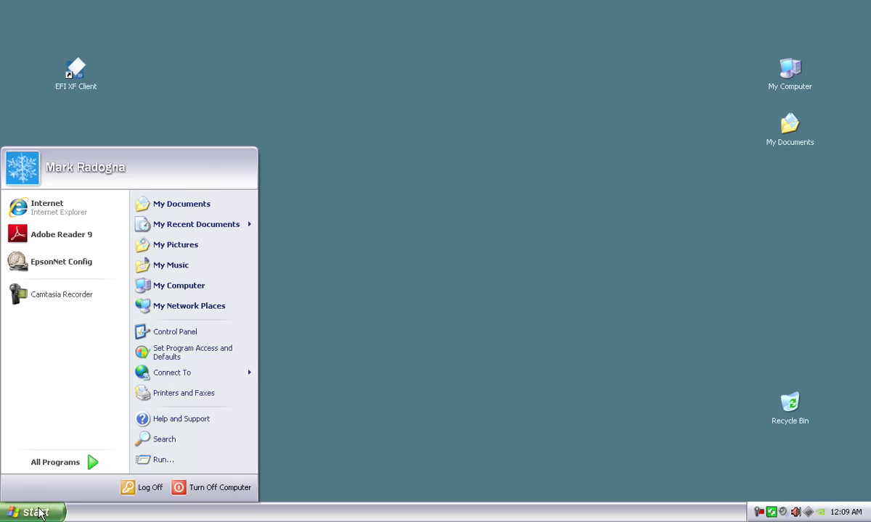
{"action": "mouse_move", "coordinate": [89, 464]}
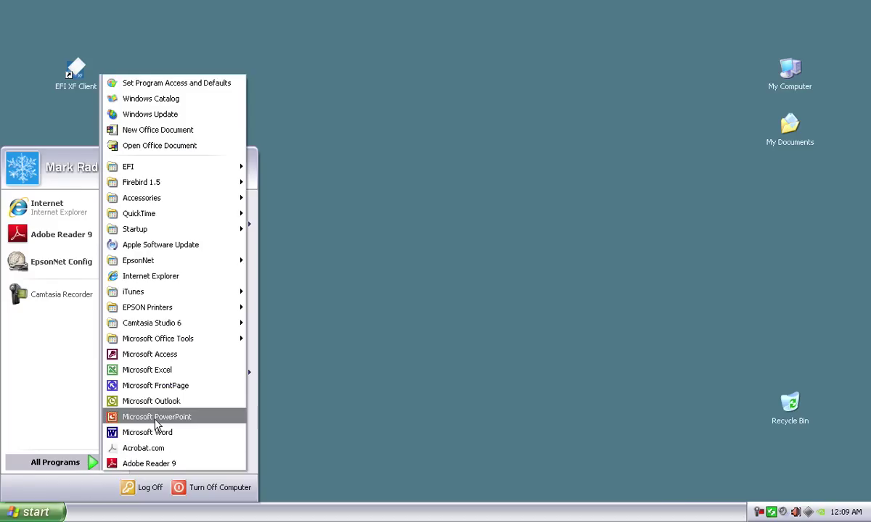
{"action": "mouse_move", "coordinate": [190, 169]}
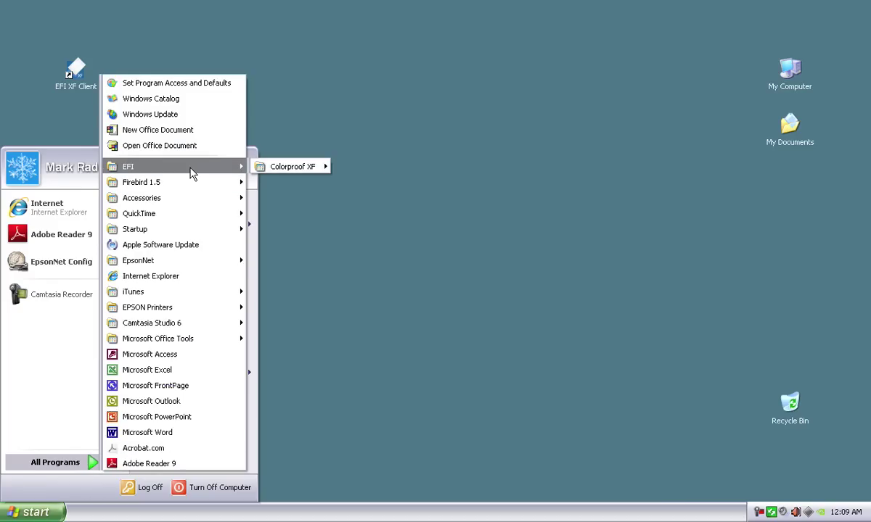
{"action": "mouse_move", "coordinate": [186, 187]}
{"action": "mouse_move", "coordinate": [256, 169]}
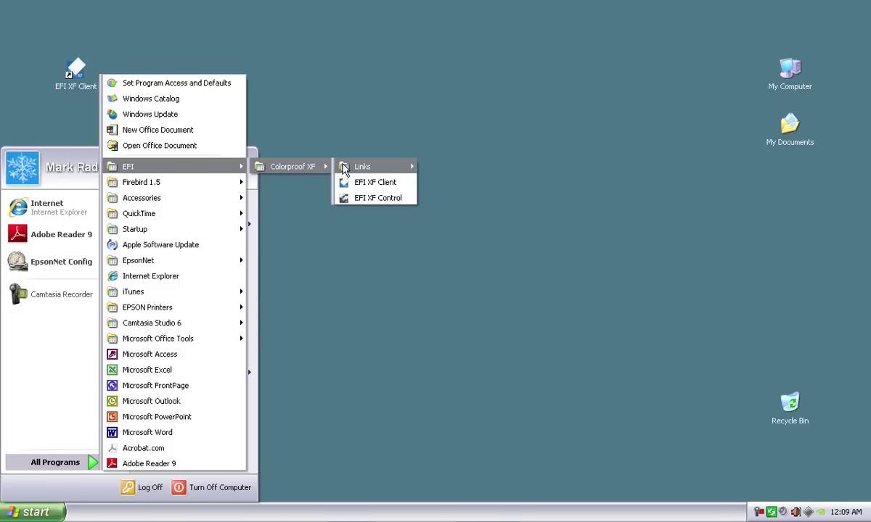
{"action": "mouse_move", "coordinate": [345, 169]}
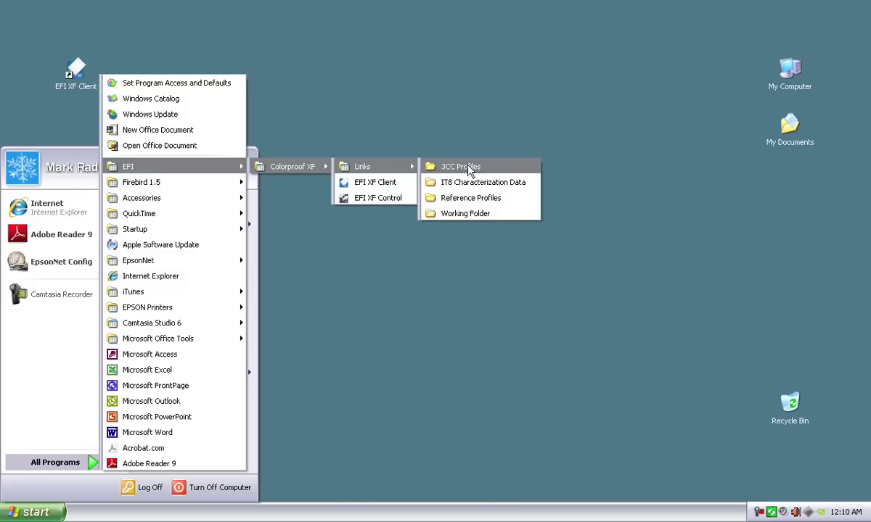
- Open the Reference Profiles folder from the Colorproof XF Links menu, closing and reopening it once
{"action": "left_click", "coordinate": [507, 200]}
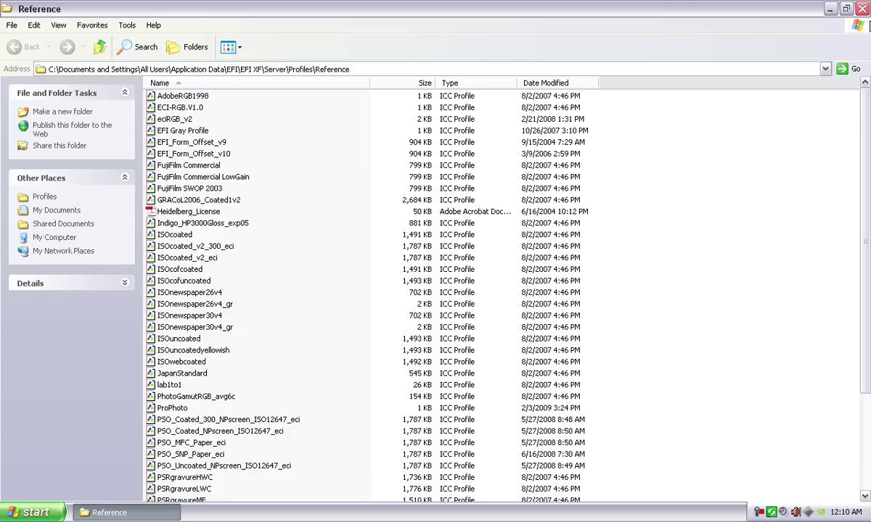
{"action": "left_click", "coordinate": [862, 9]}
{"action": "left_click", "coordinate": [35, 515]}
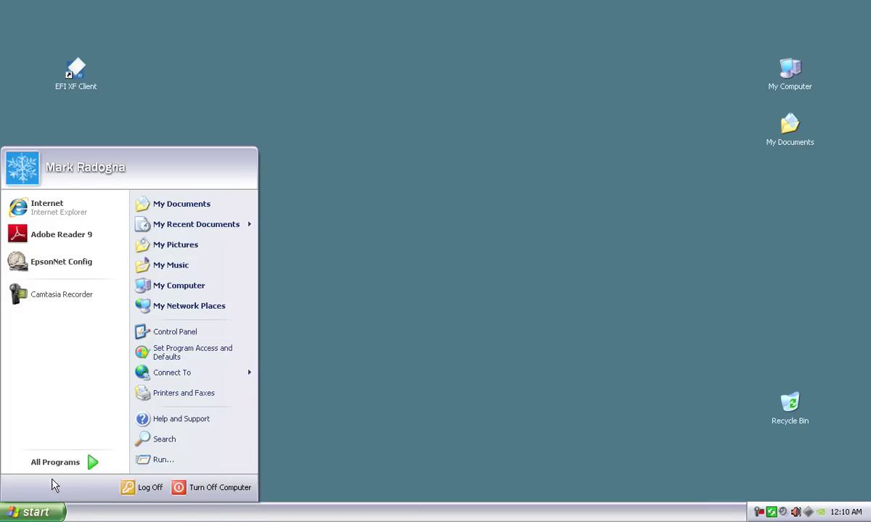
{"action": "mouse_move", "coordinate": [87, 466]}
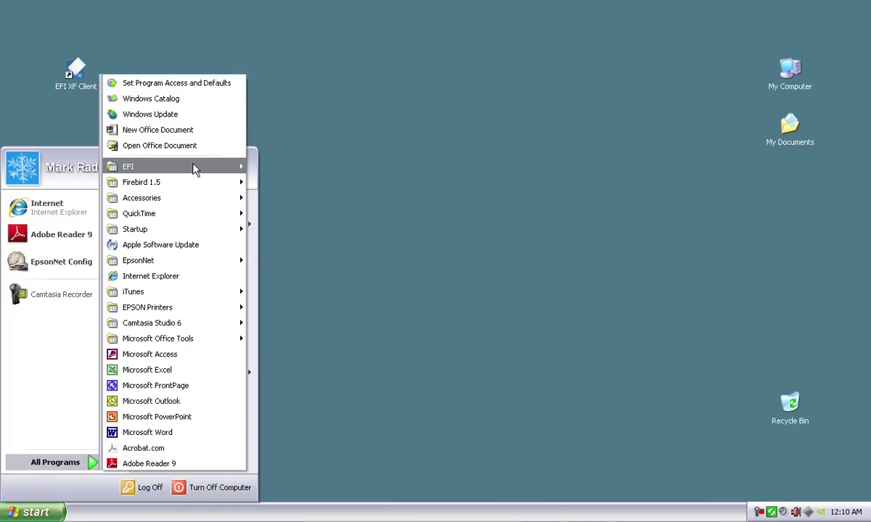
{"action": "mouse_move", "coordinate": [195, 167]}
{"action": "mouse_move", "coordinate": [280, 167]}
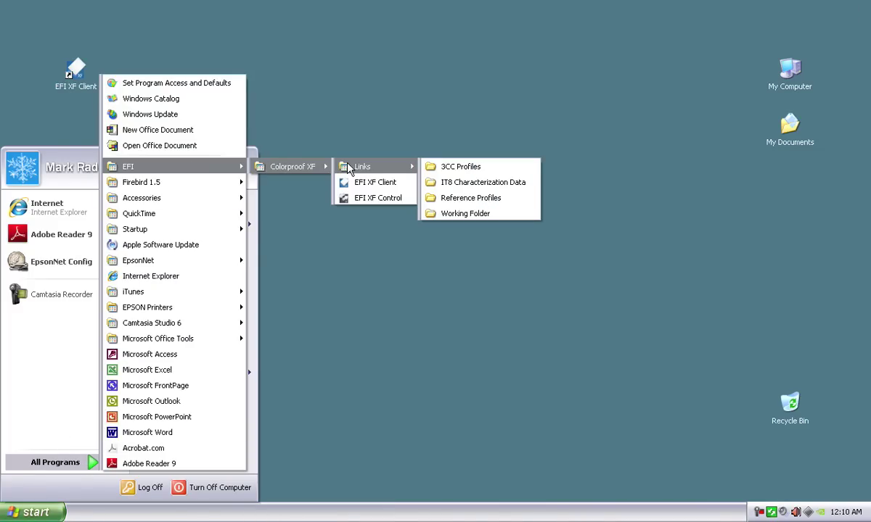
{"action": "left_click", "coordinate": [451, 200]}
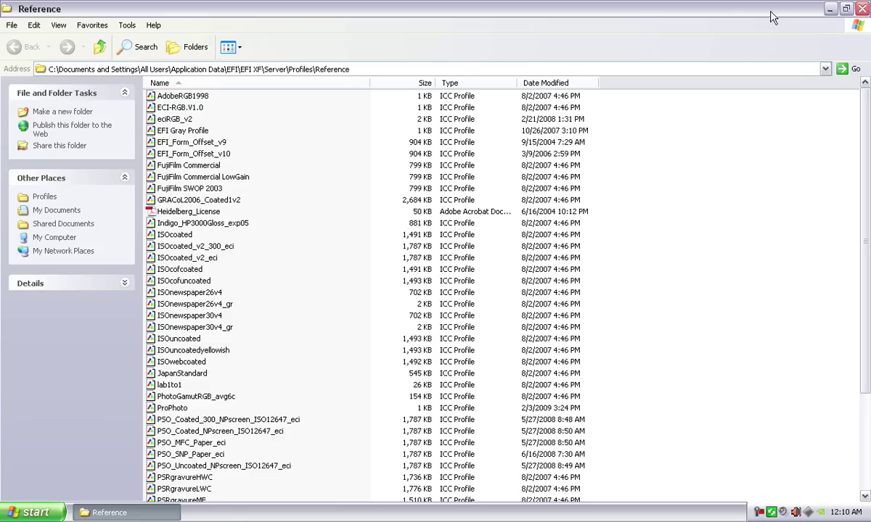
- Close the Reference folder, view the Colorproof XF entries including EFI XF Control, then dismiss the menus
{"action": "left_click", "coordinate": [861, 8]}
{"action": "left_click", "coordinate": [29, 512]}
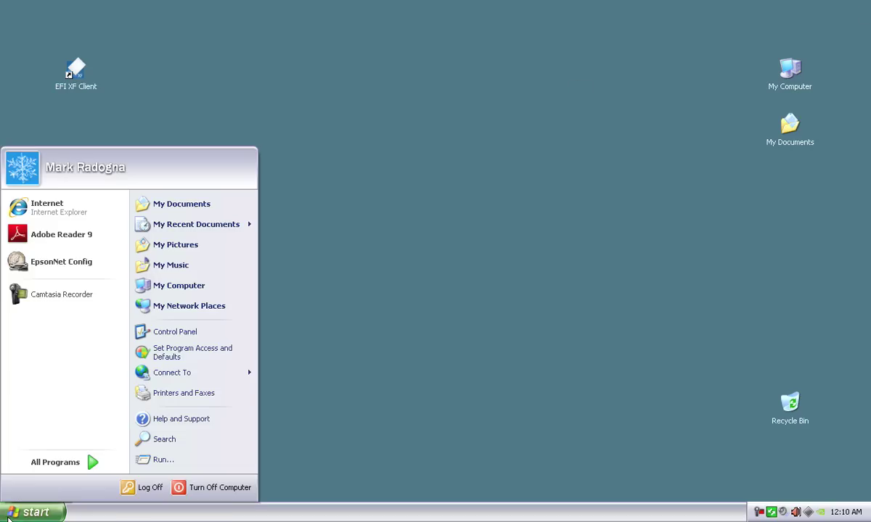
{"action": "mouse_move", "coordinate": [92, 463]}
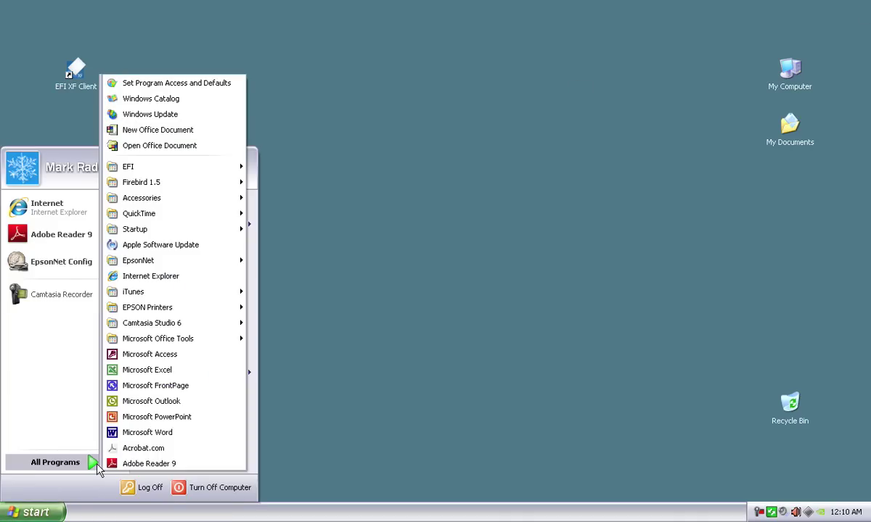
{"action": "mouse_move", "coordinate": [227, 167]}
{"action": "mouse_move", "coordinate": [304, 166]}
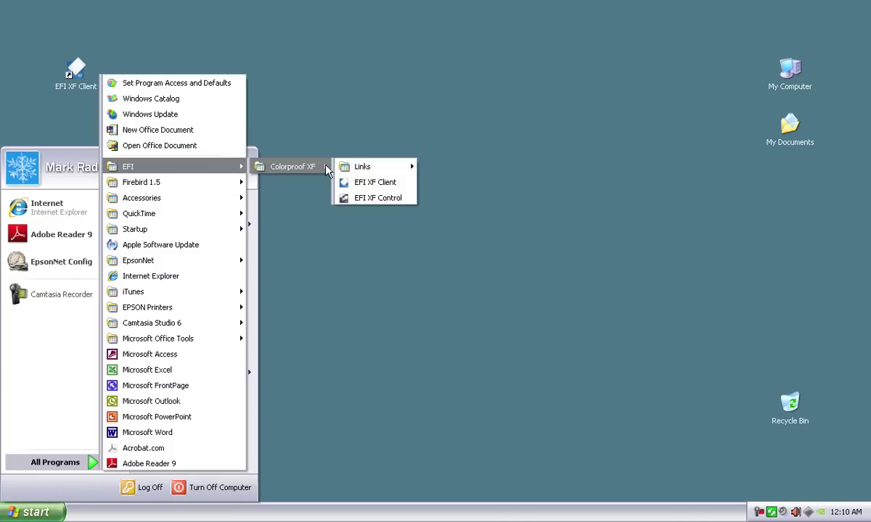
{"action": "mouse_move", "coordinate": [343, 168]}
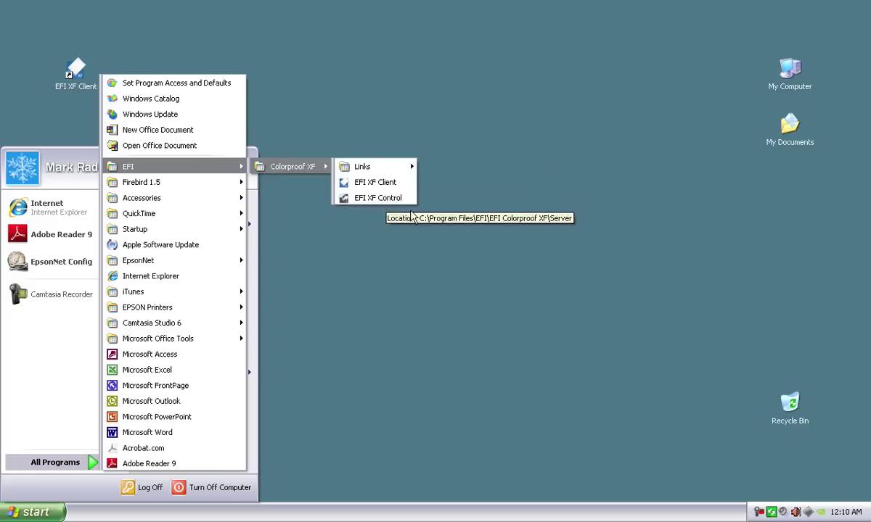
{"action": "left_click", "coordinate": [367, 196]}
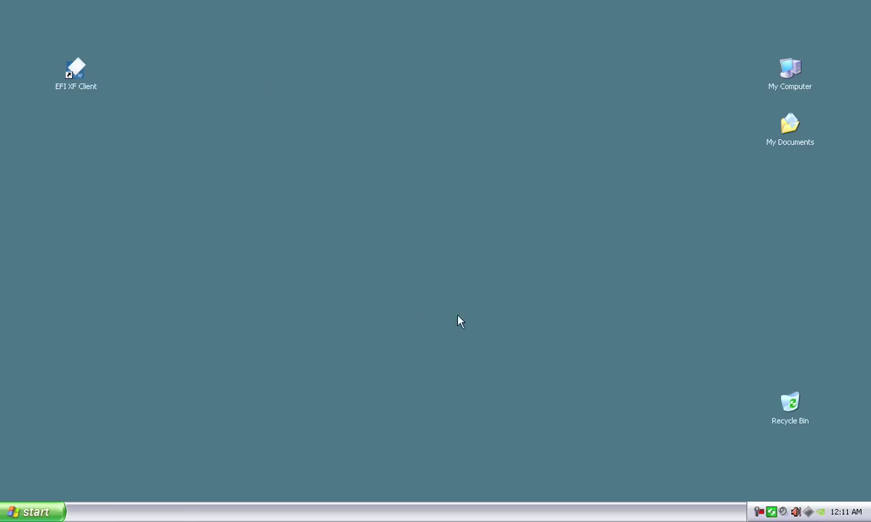